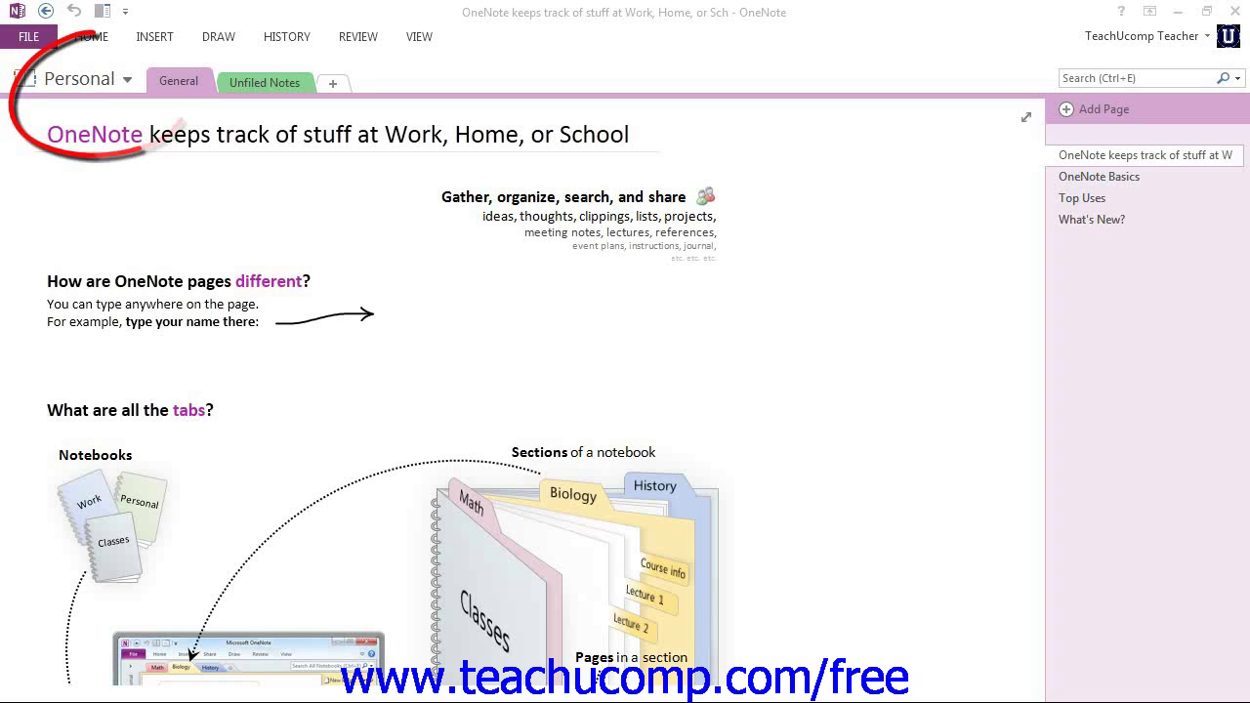
- Switch to the Sample notebook, then back to Personal, and reopen the notebook list
click(85, 78)
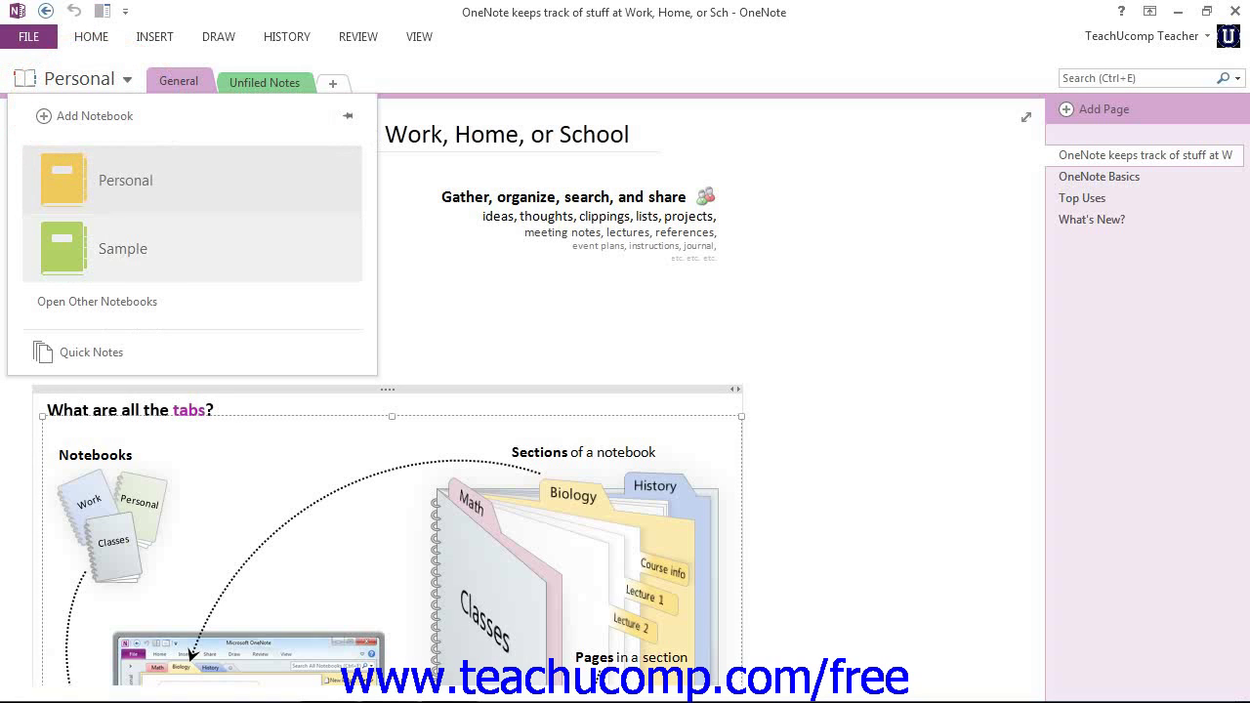
click(112, 252)
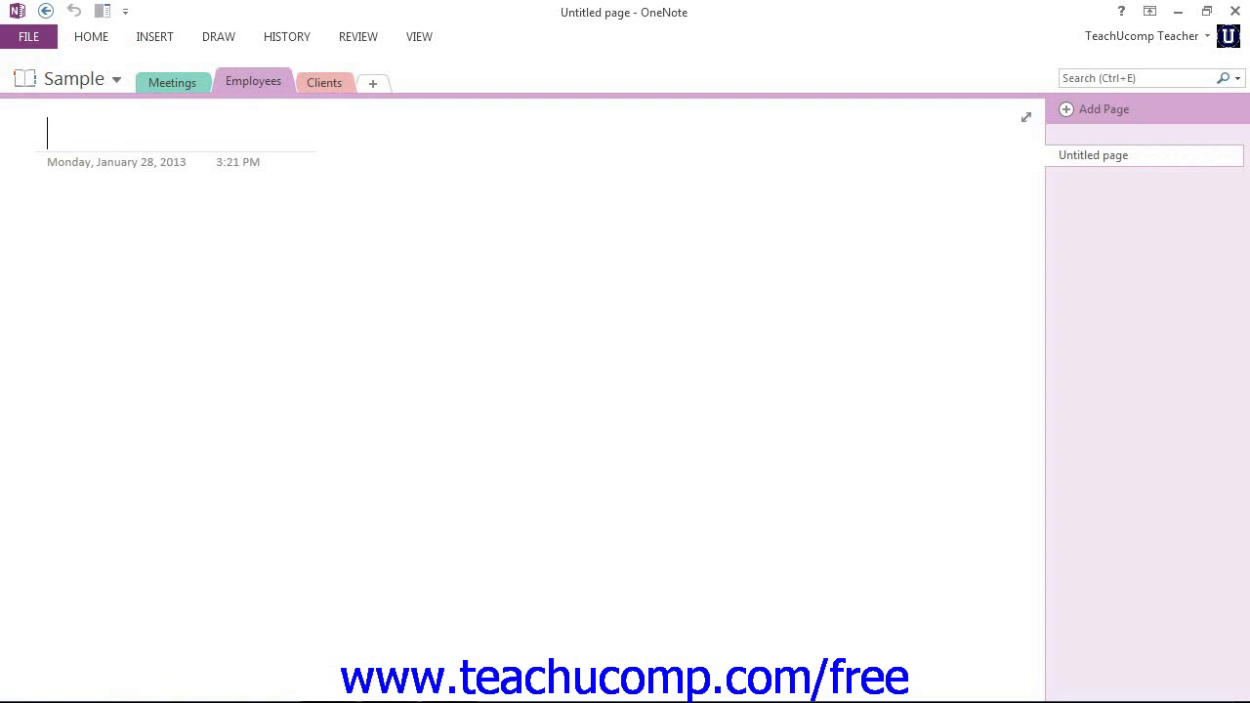
click(83, 78)
click(117, 178)
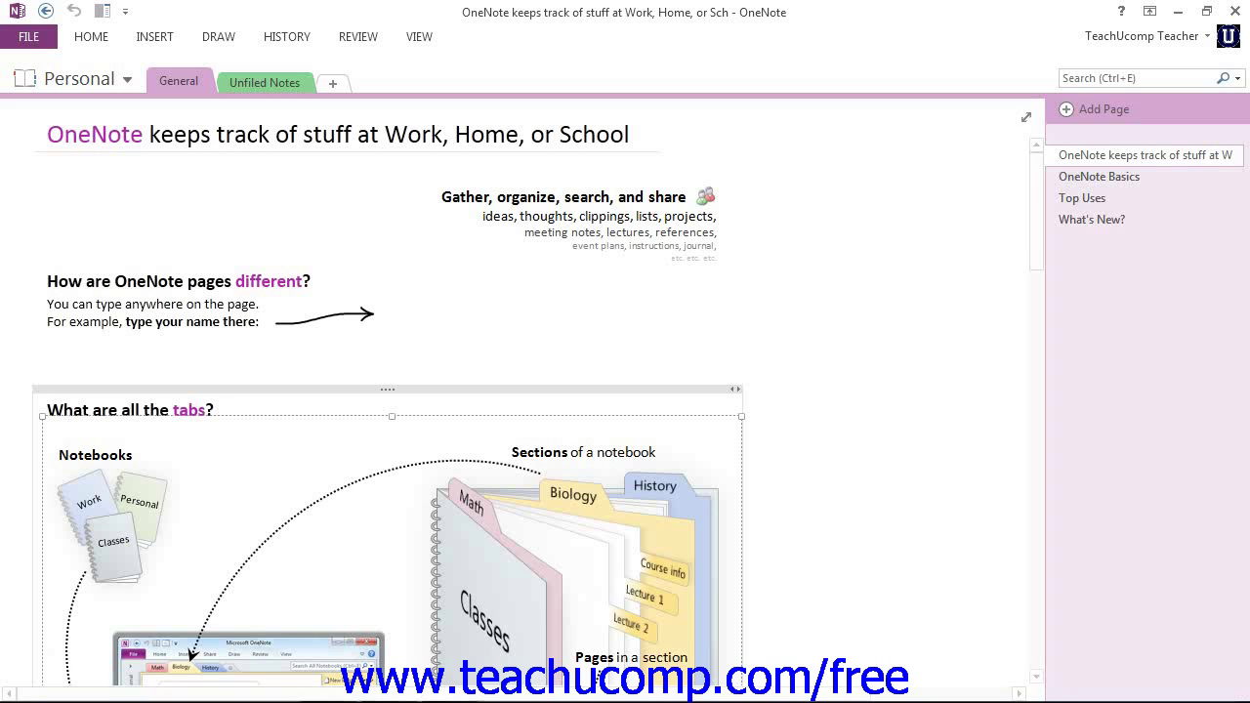
click(73, 78)
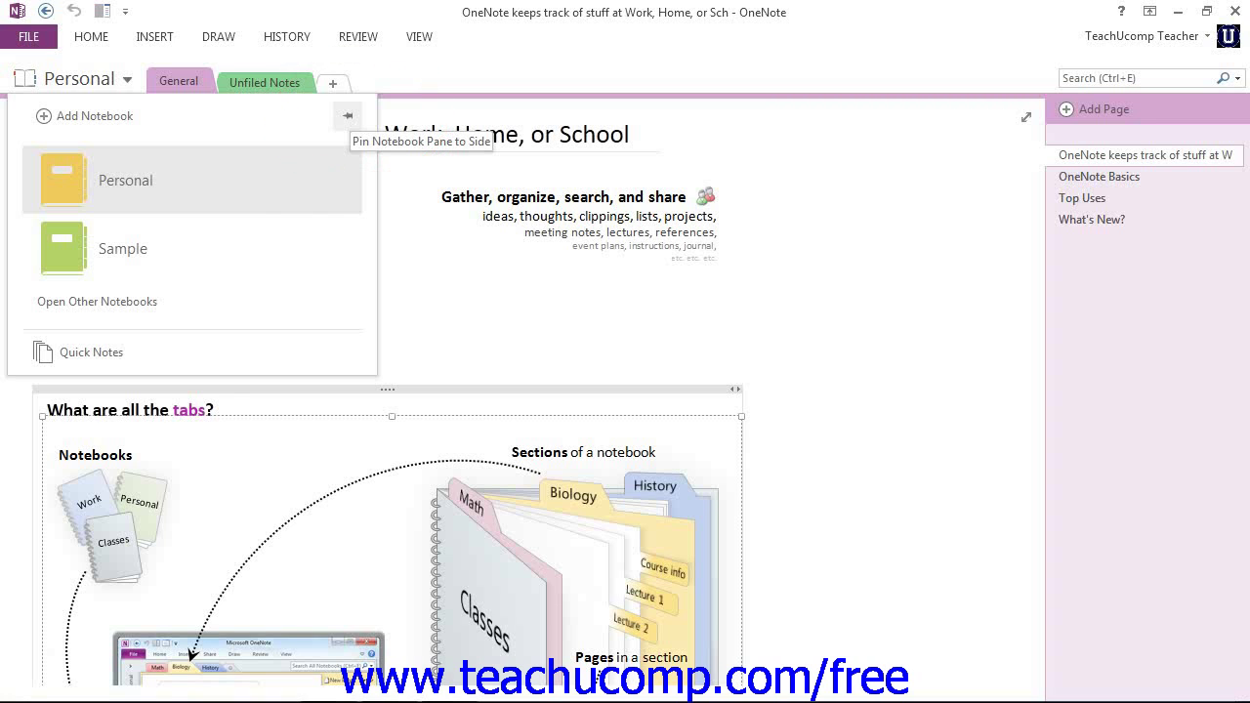
- Pin the Notebook Pane open and select the Employees section under Sample
click(347, 115)
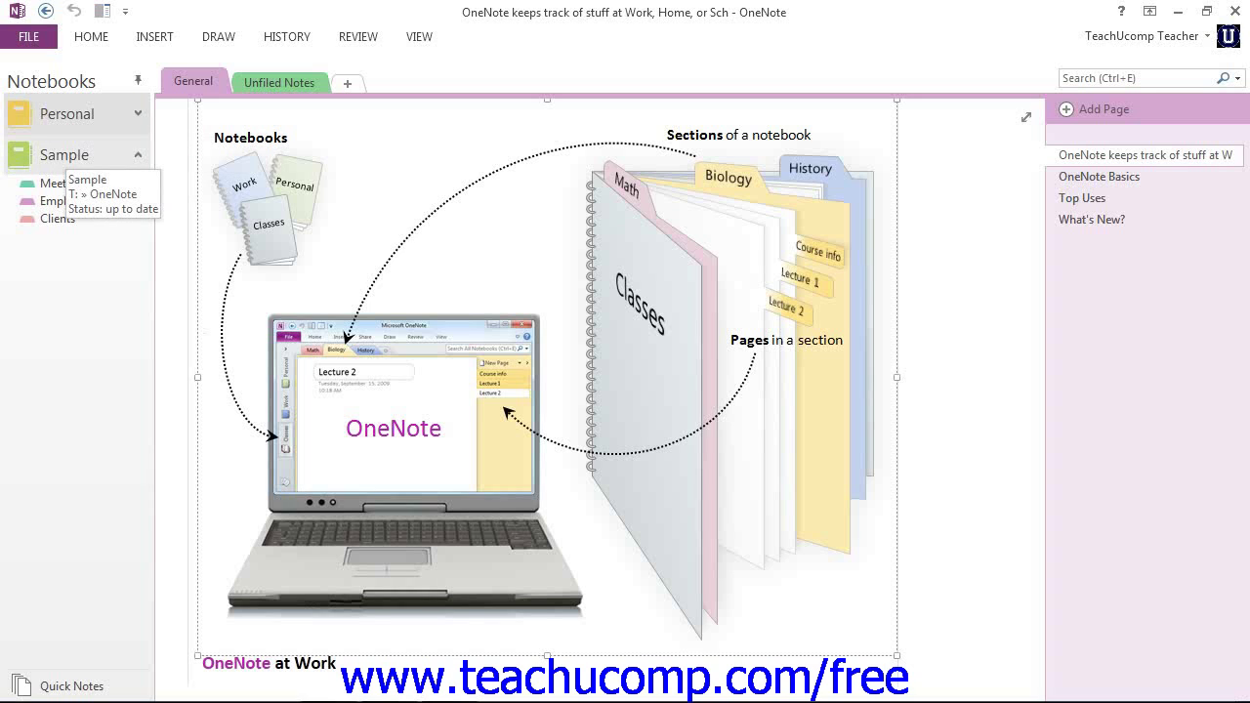
click(68, 200)
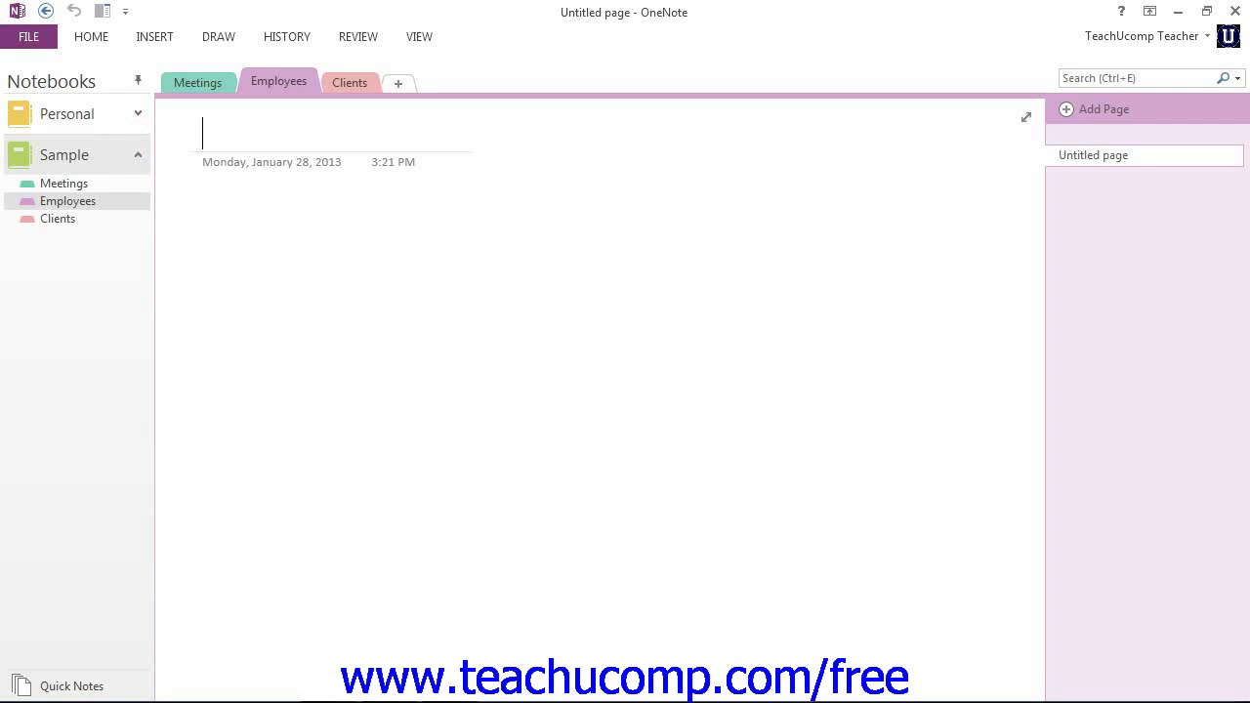
- Collapse and re-expand Sample, select Personal, and unpin the Notebook Pane
click(138, 154)
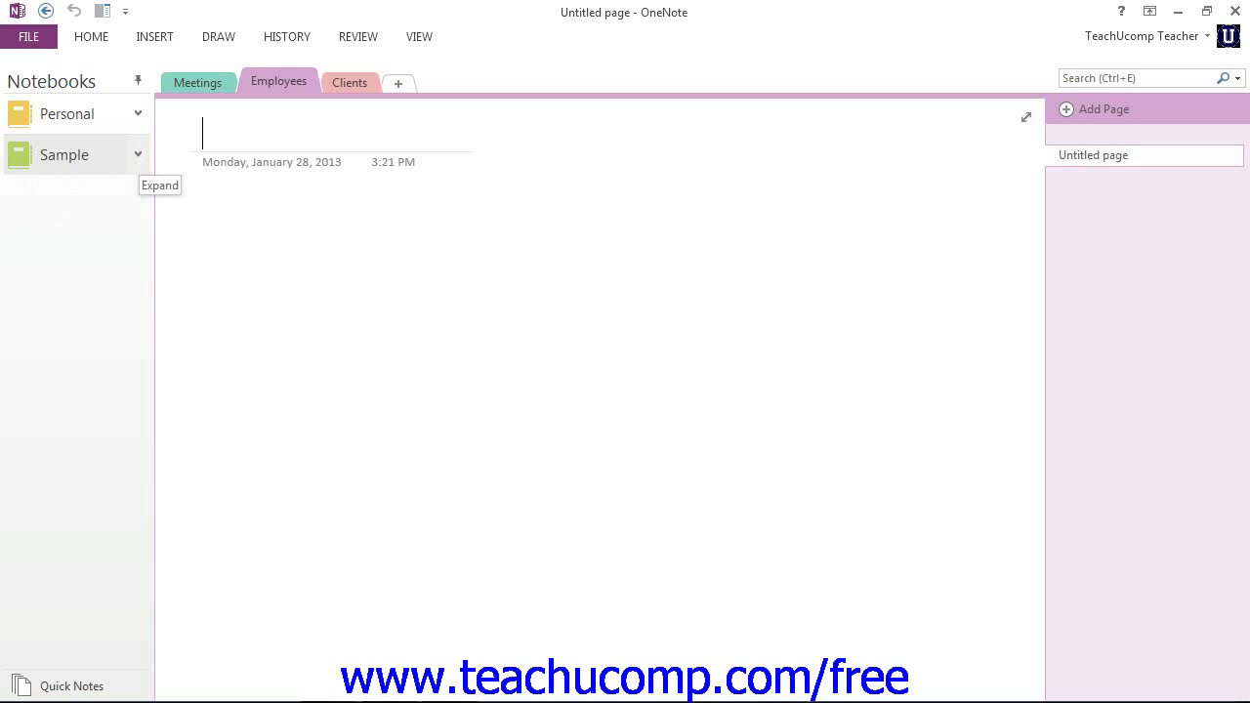
click(138, 154)
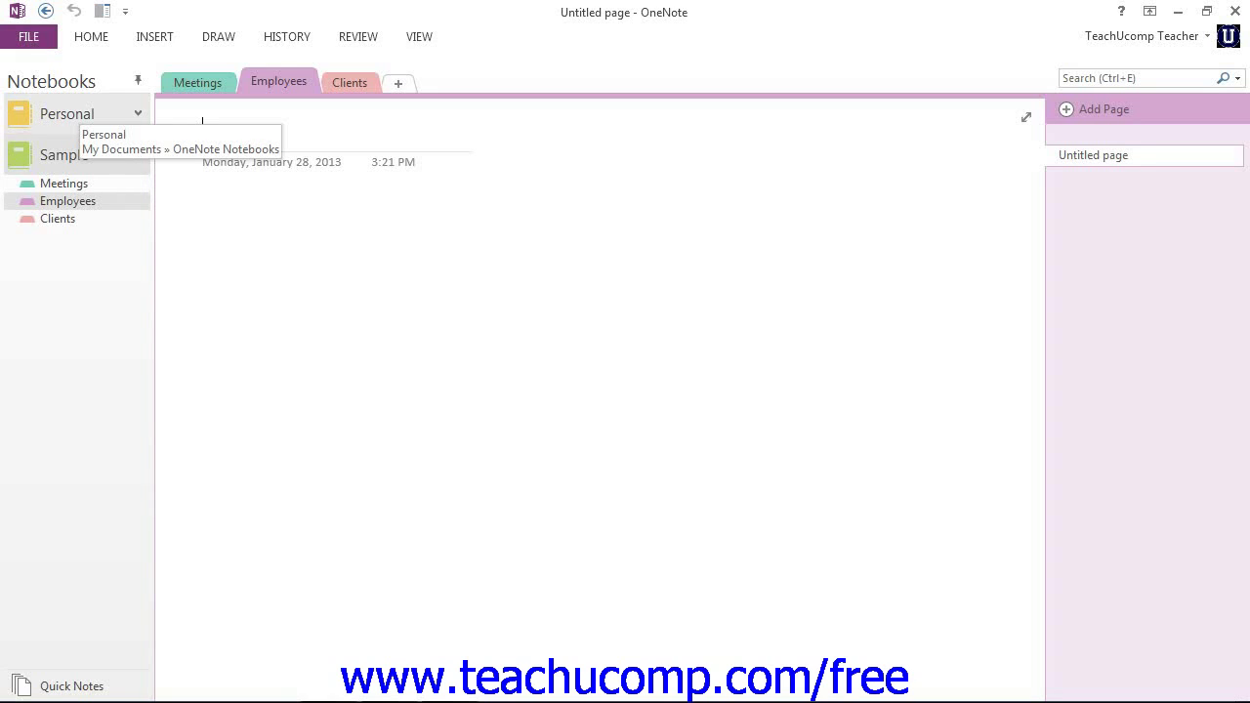
click(66, 113)
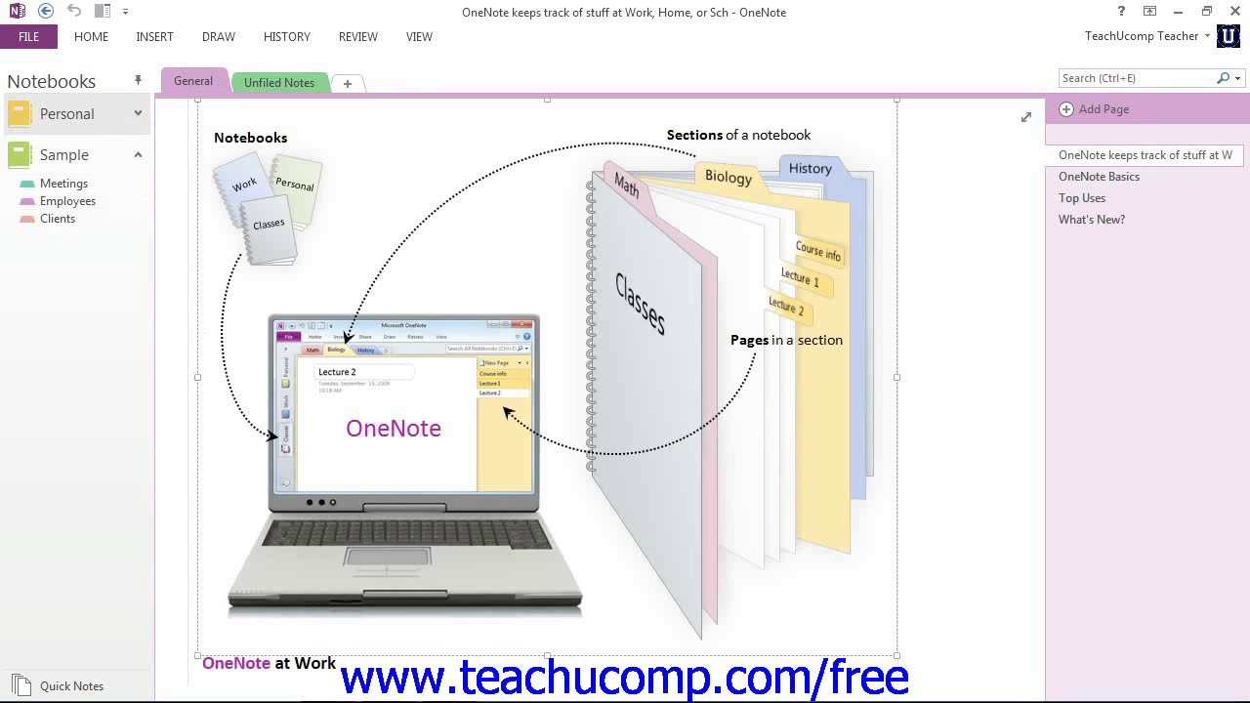
click(138, 80)
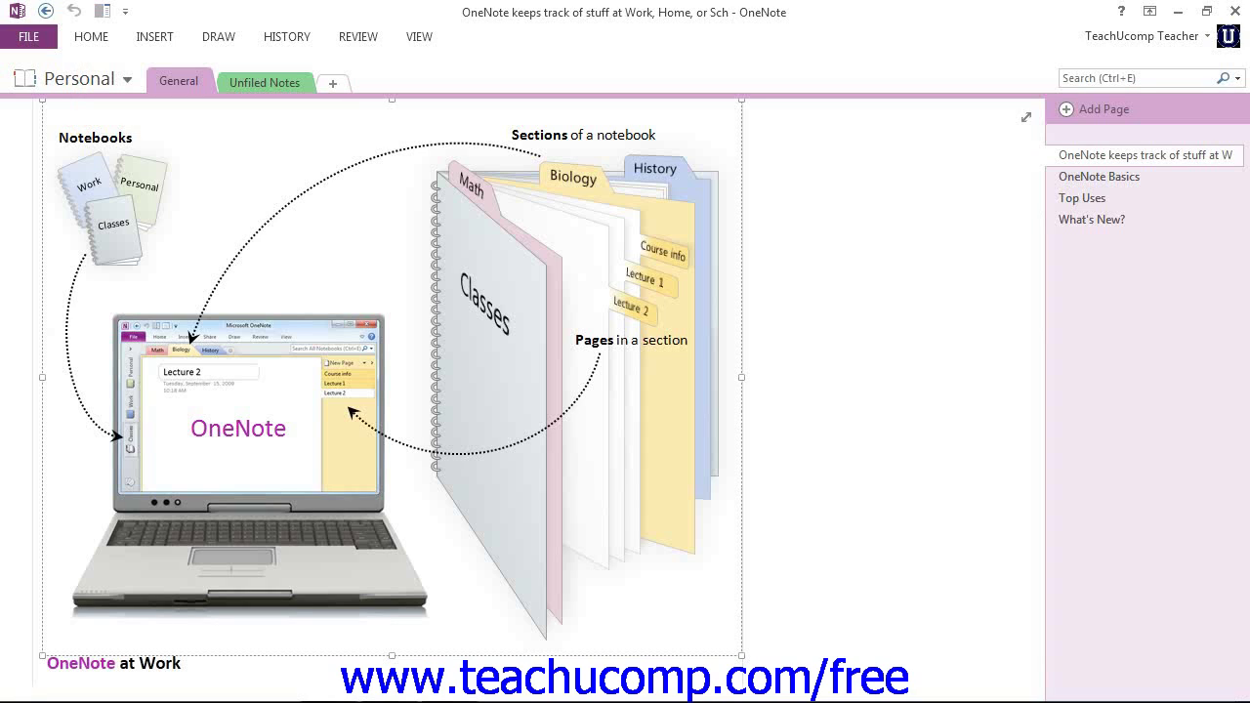
- Visit Unfiled Notes, return to General, and draw a red freehand stroke across the page
click(265, 81)
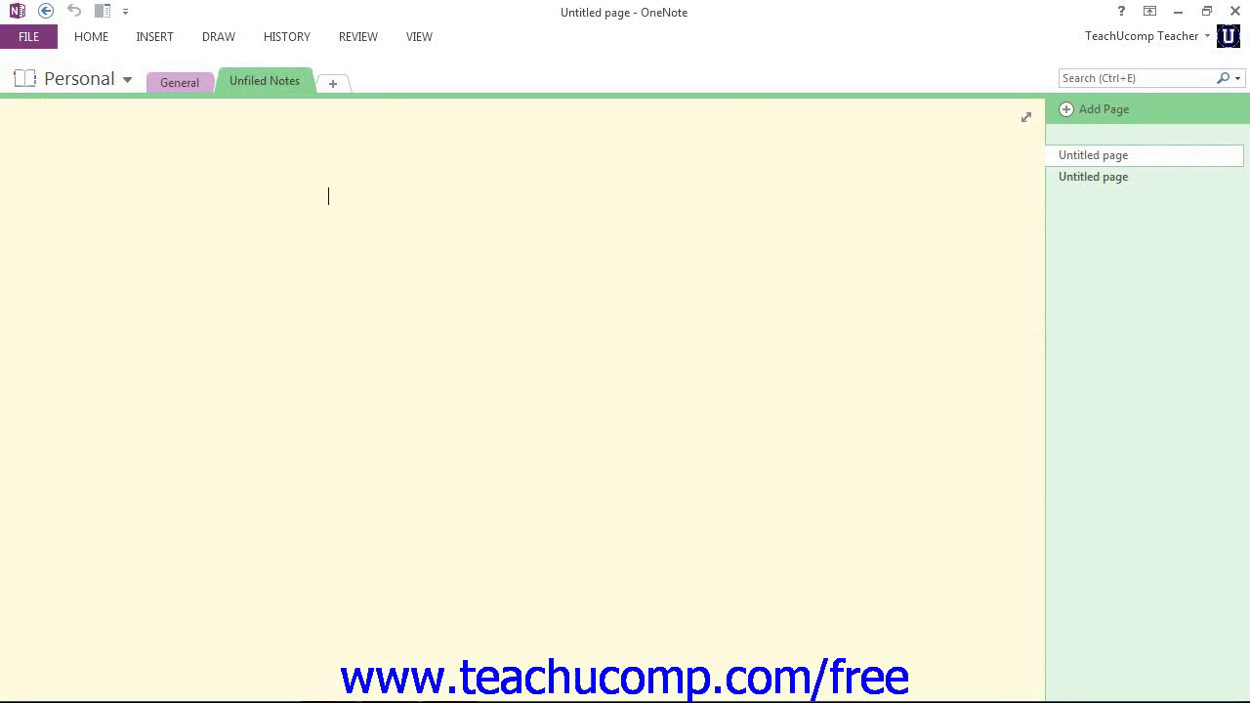
click(180, 82)
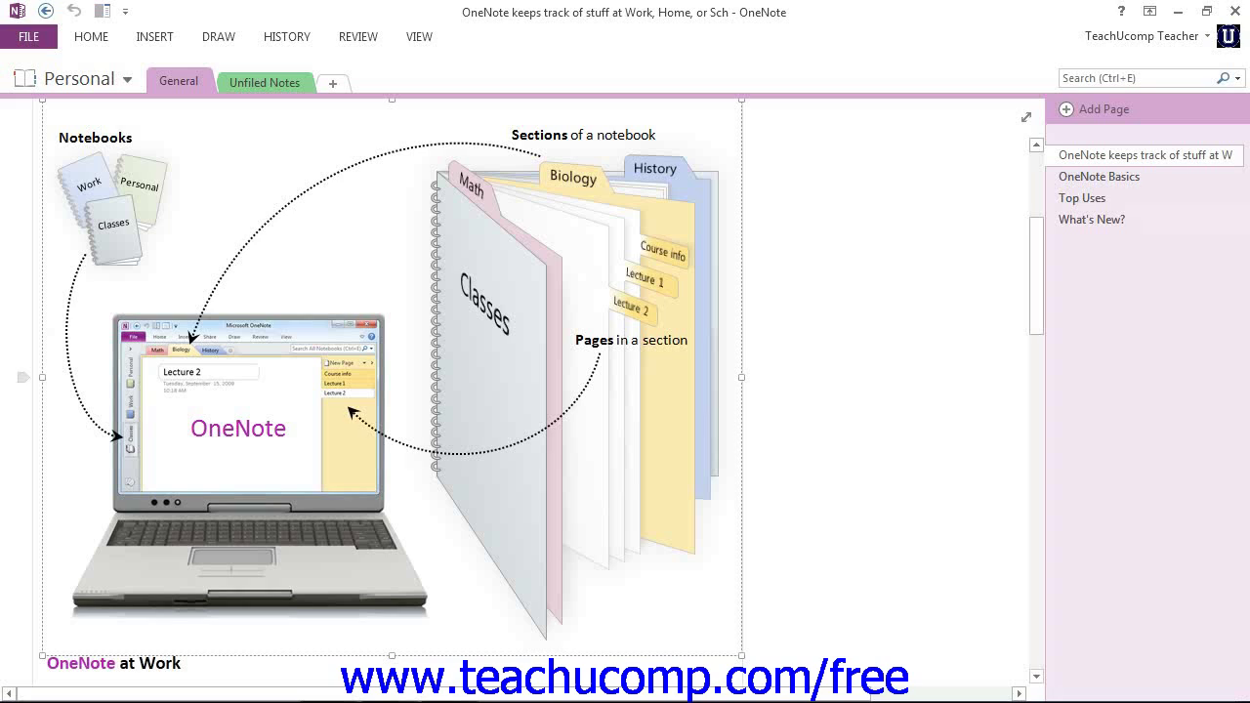
drag(749, 246, 1018, 240)
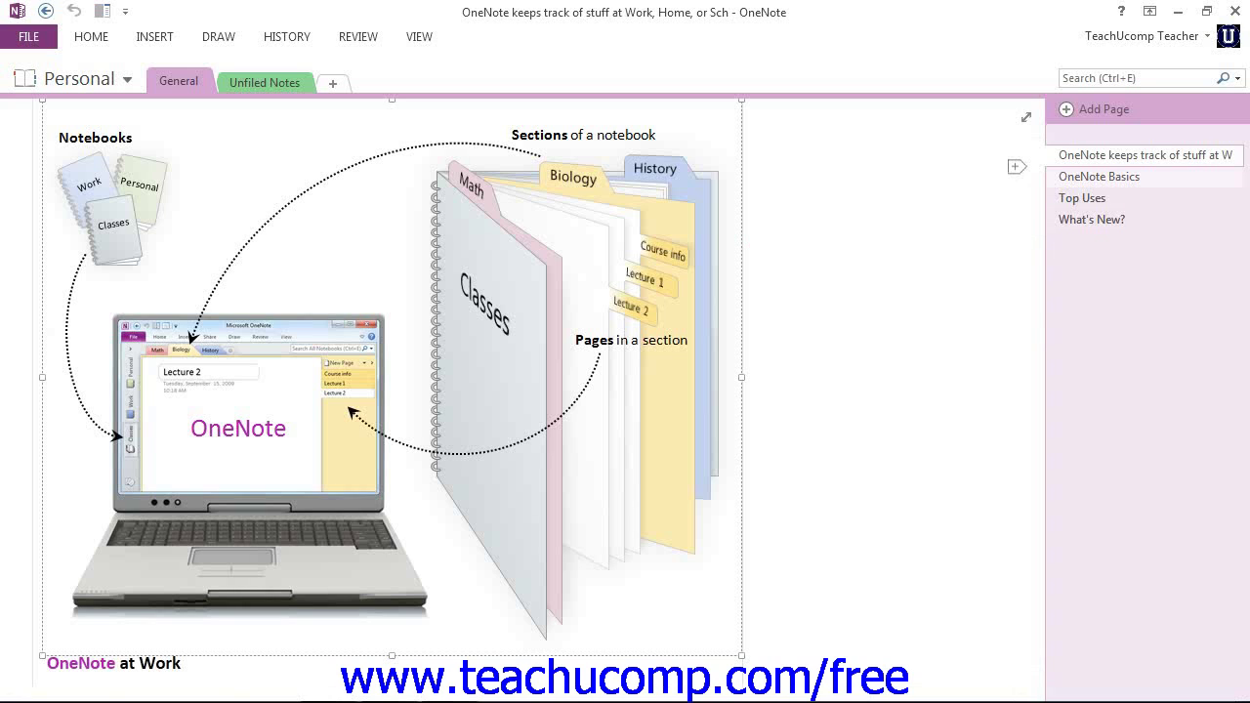
- Step through the OneNote Basics and Top Uses pages to What's New?
click(1098, 175)
click(1082, 197)
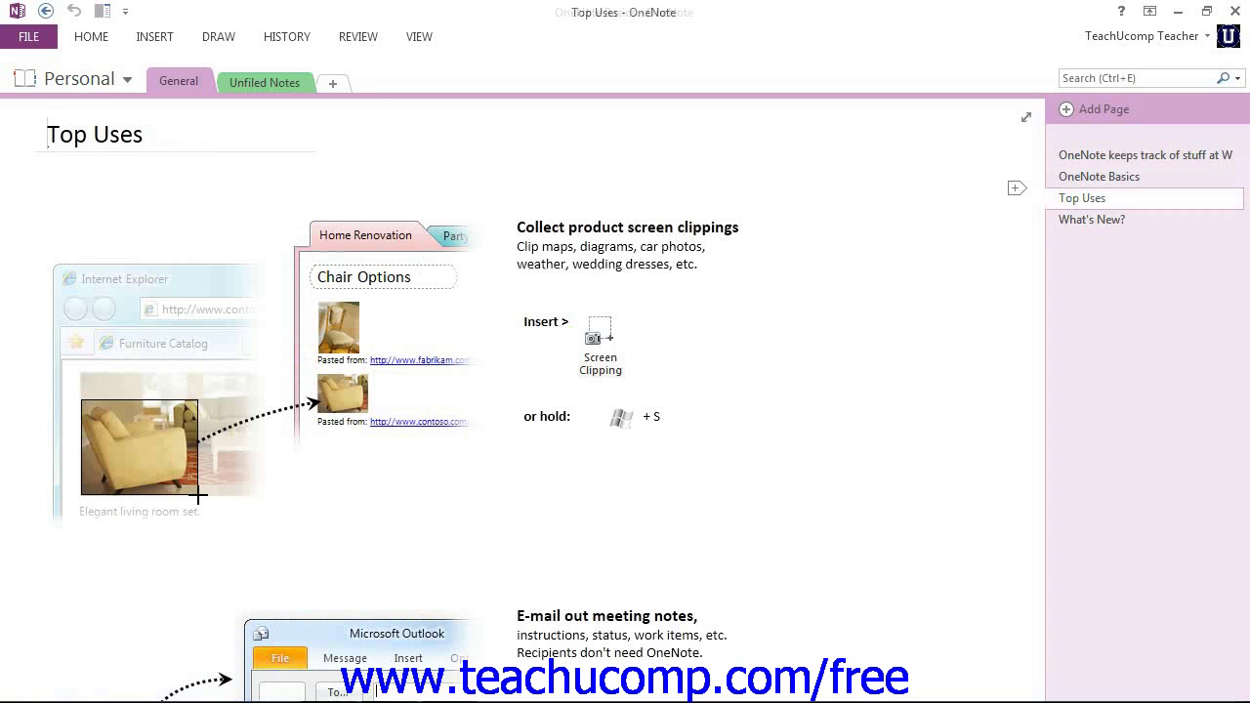
key(ctrl+Page_Down)
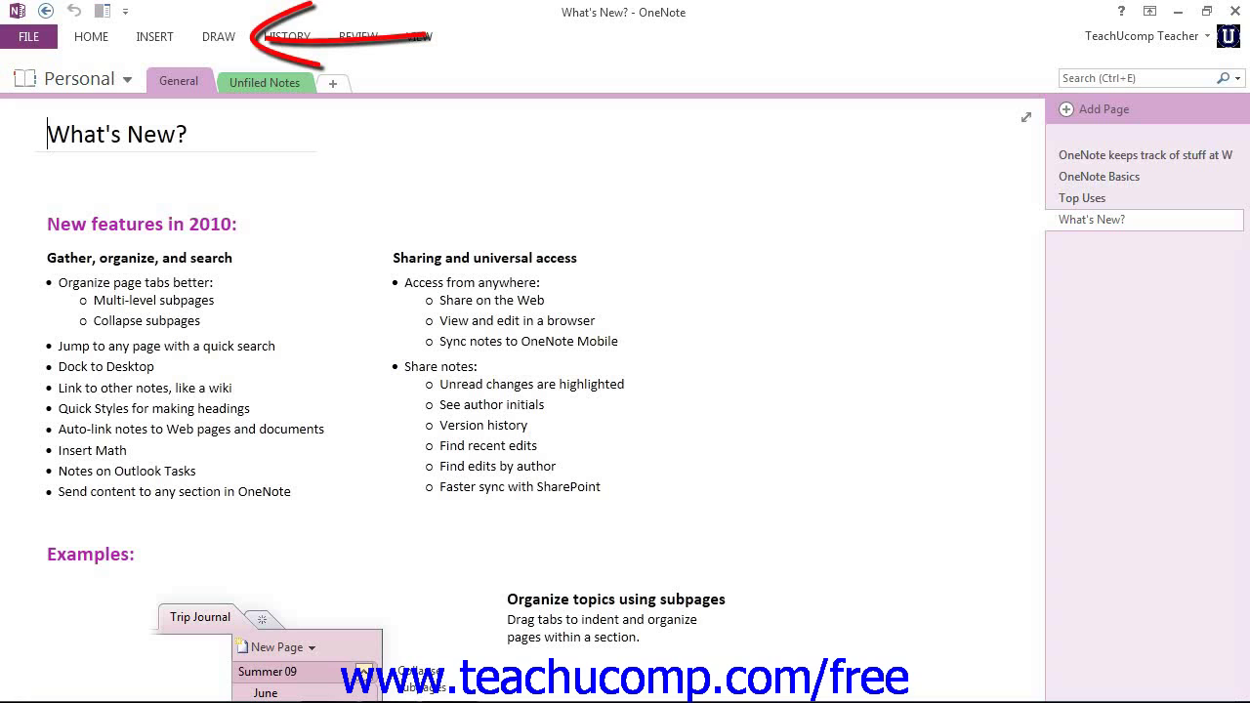
- Expand the collapsed ribbon with Ctrl+F1 to show the full HOME tab
key(ctrl+F1)
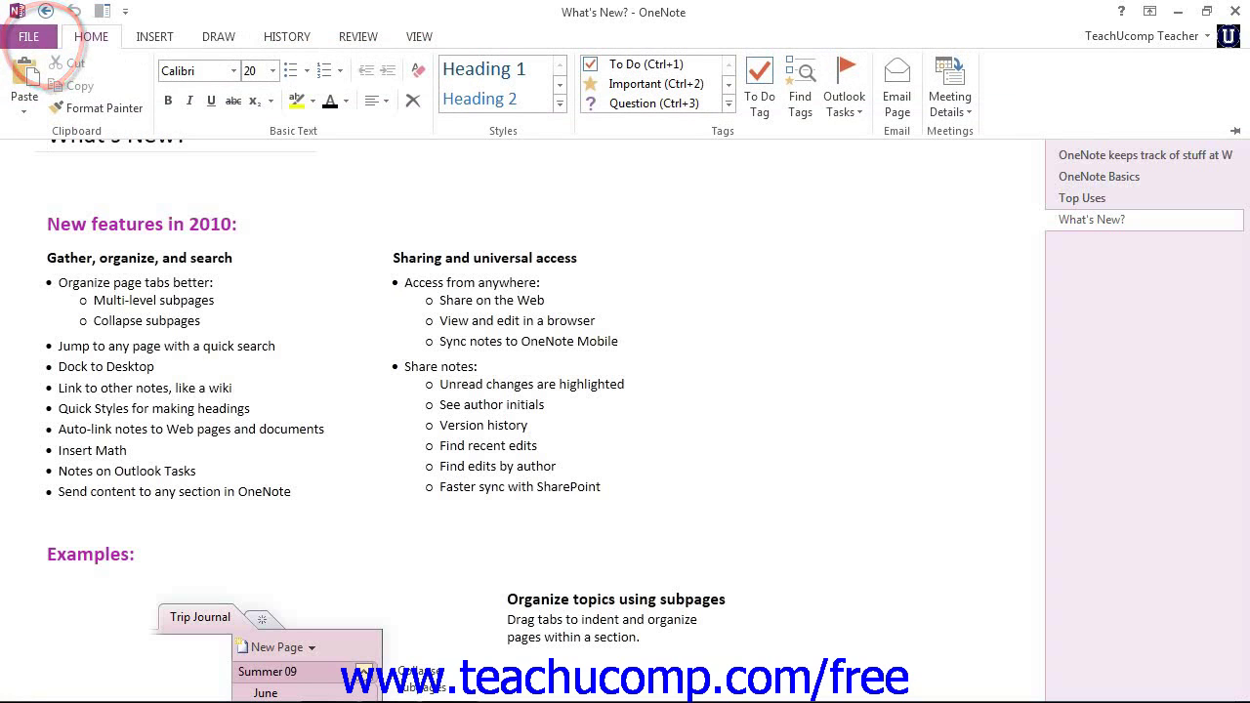
click(29, 37)
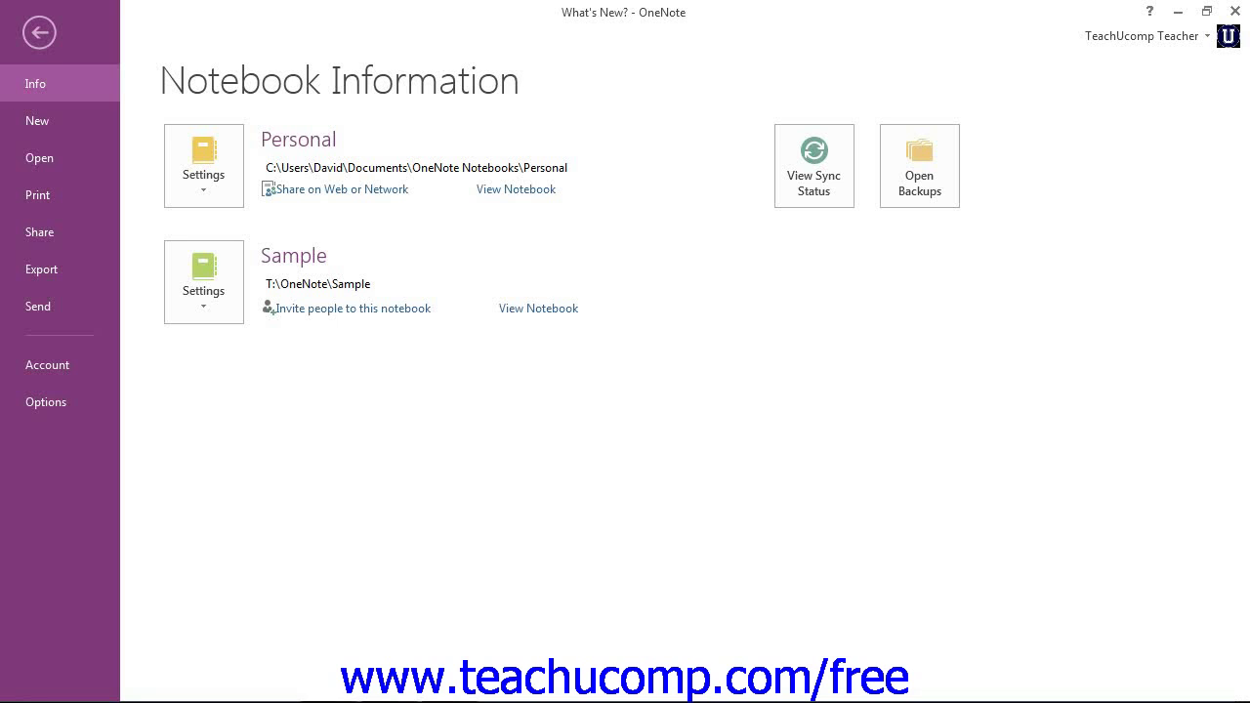
key(Escape)
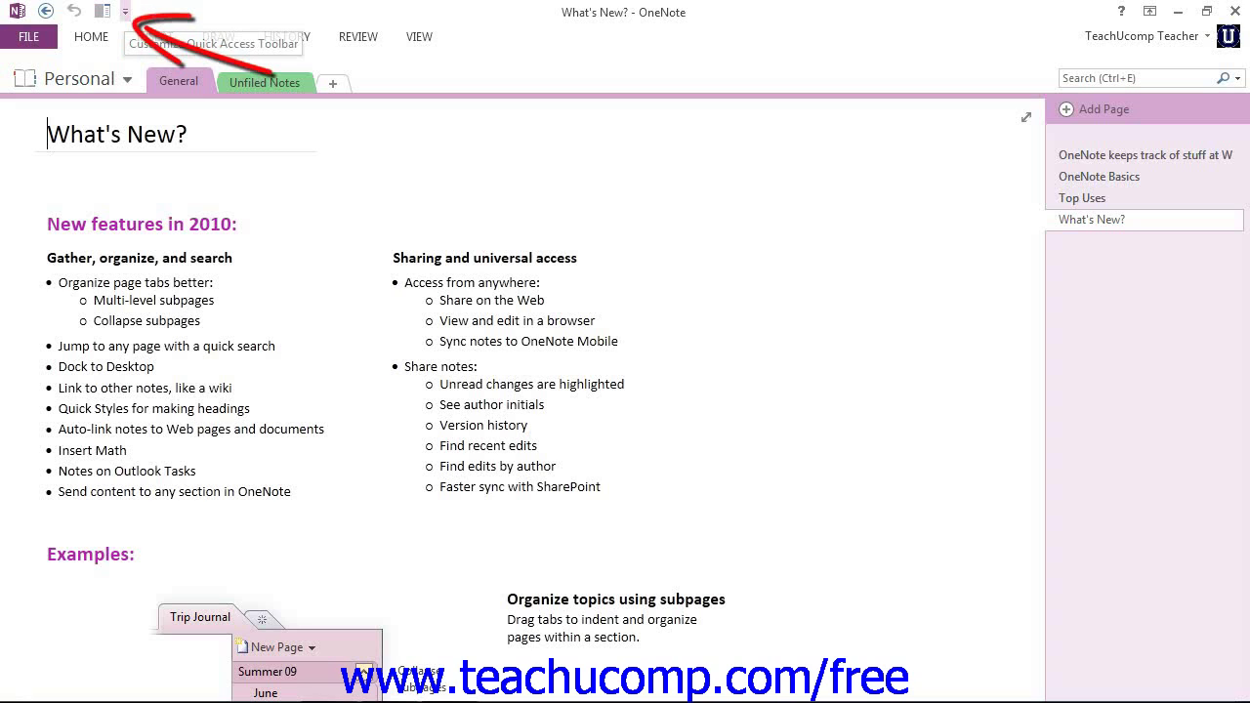
- Add Touch/Mouse Mode to the Quick Access Toolbar from its Customize menu
click(125, 12)
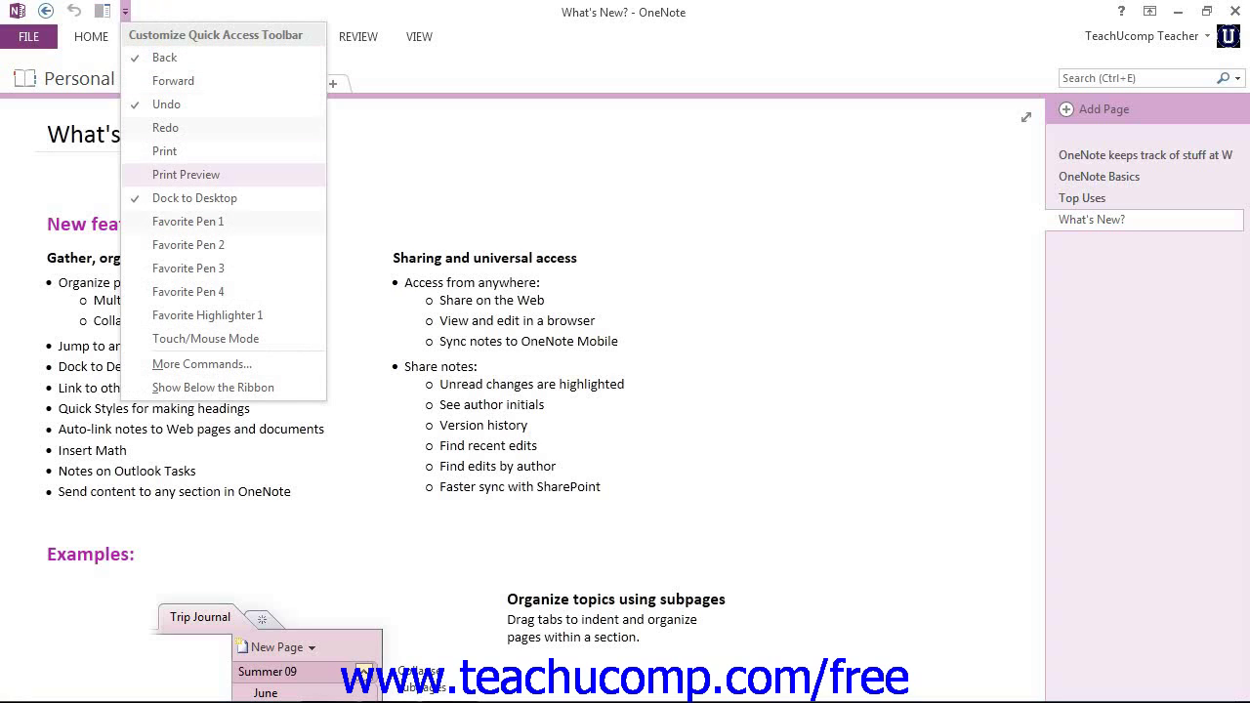
click(205, 338)
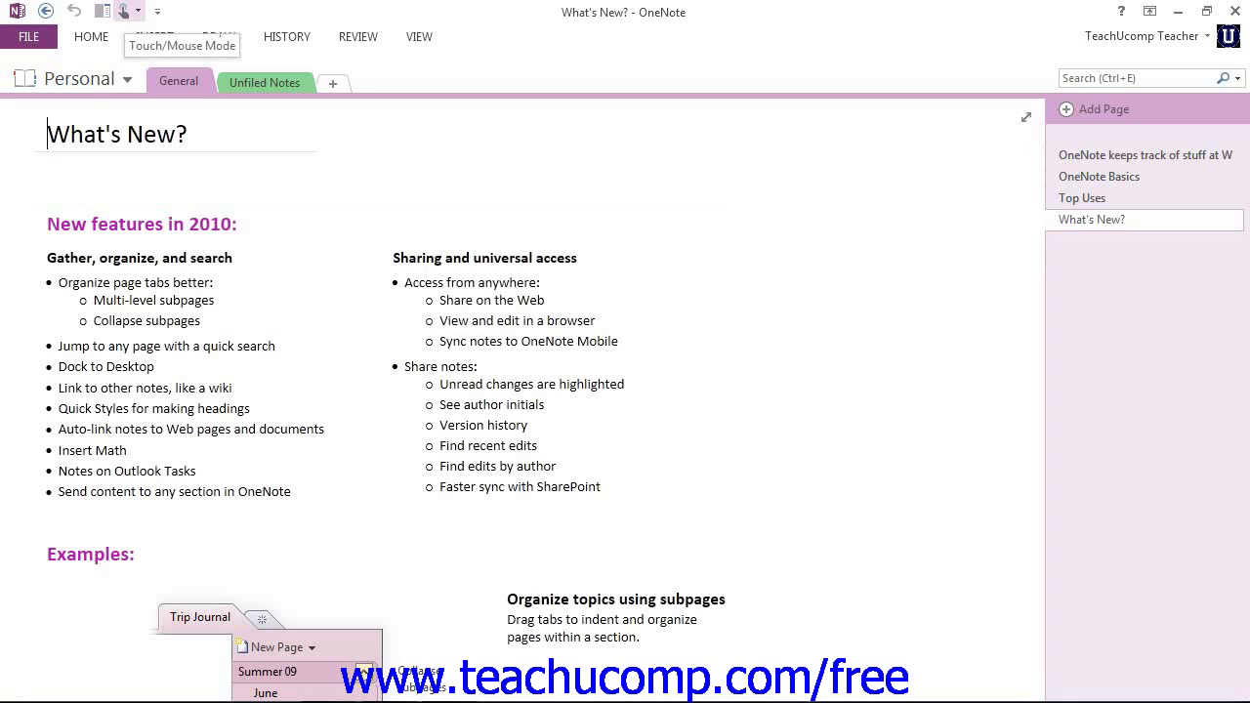
click(123, 11)
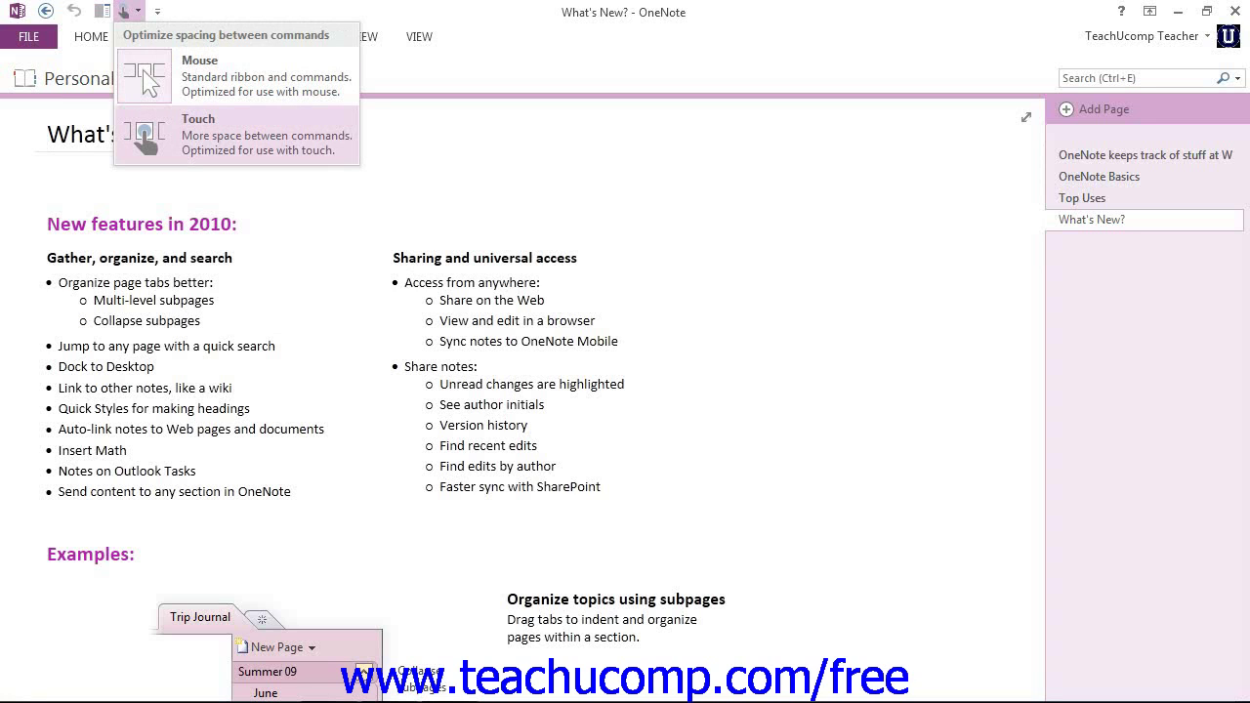
click(234, 133)
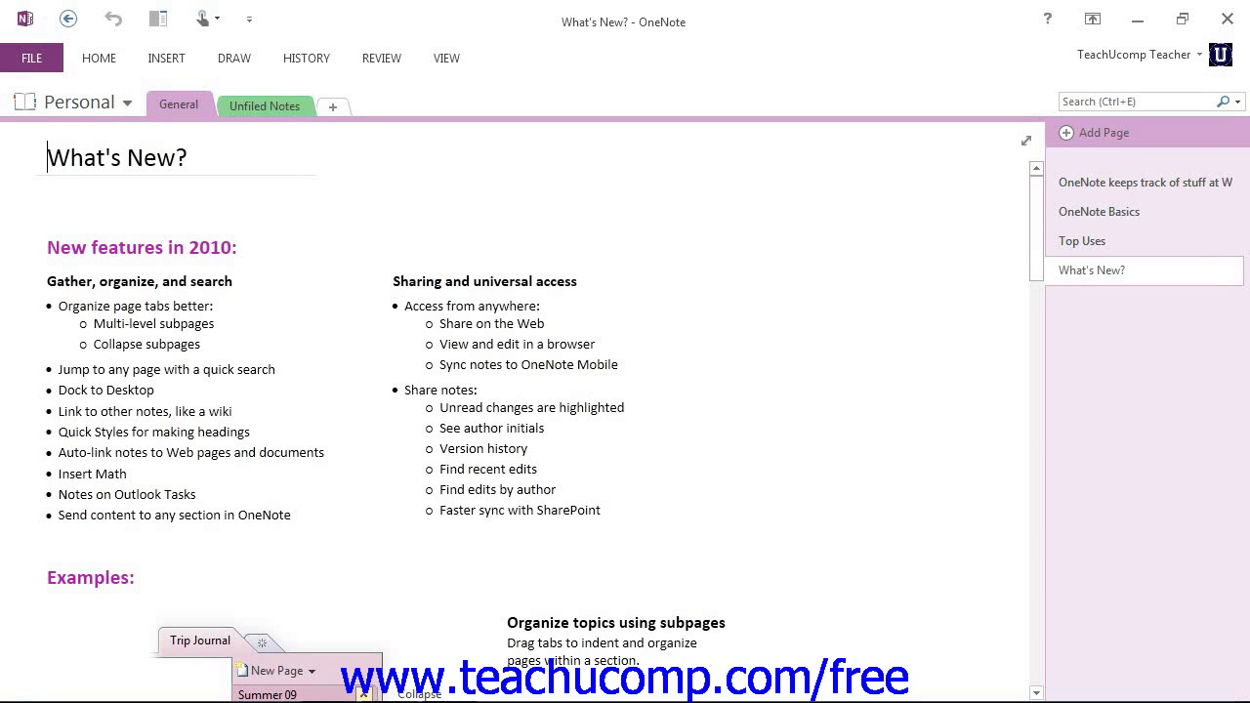
click(205, 18)
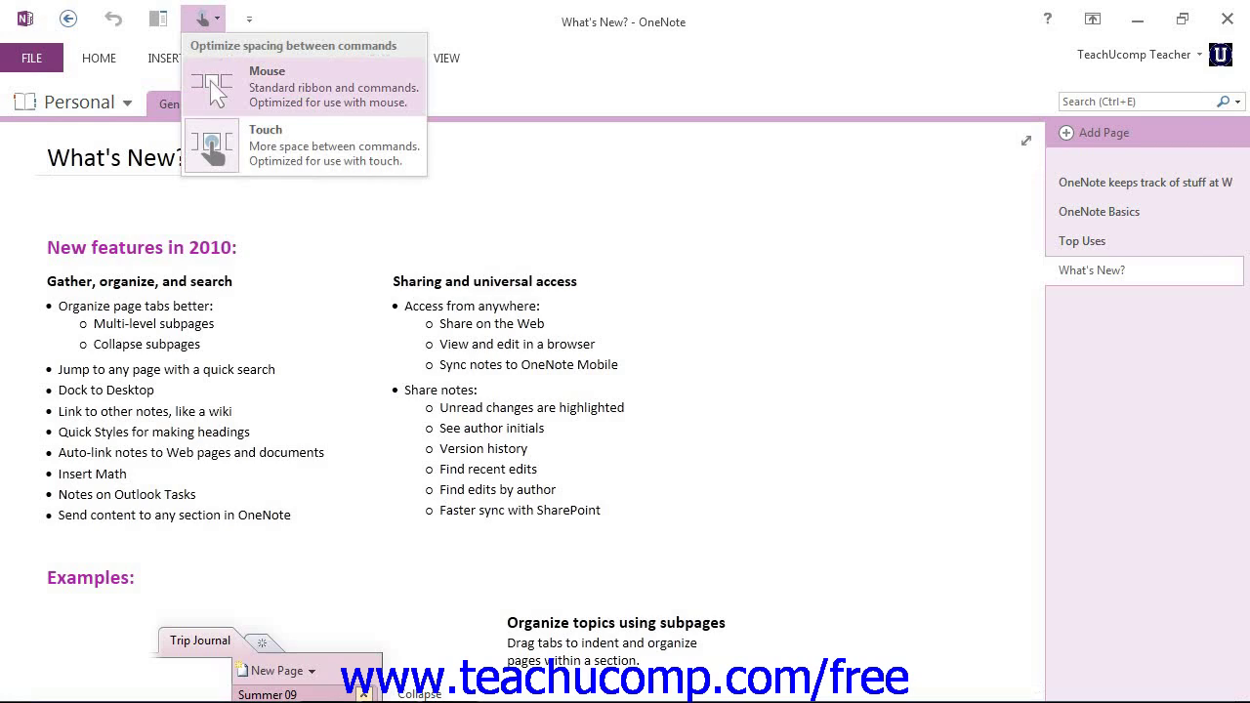
click(215, 90)
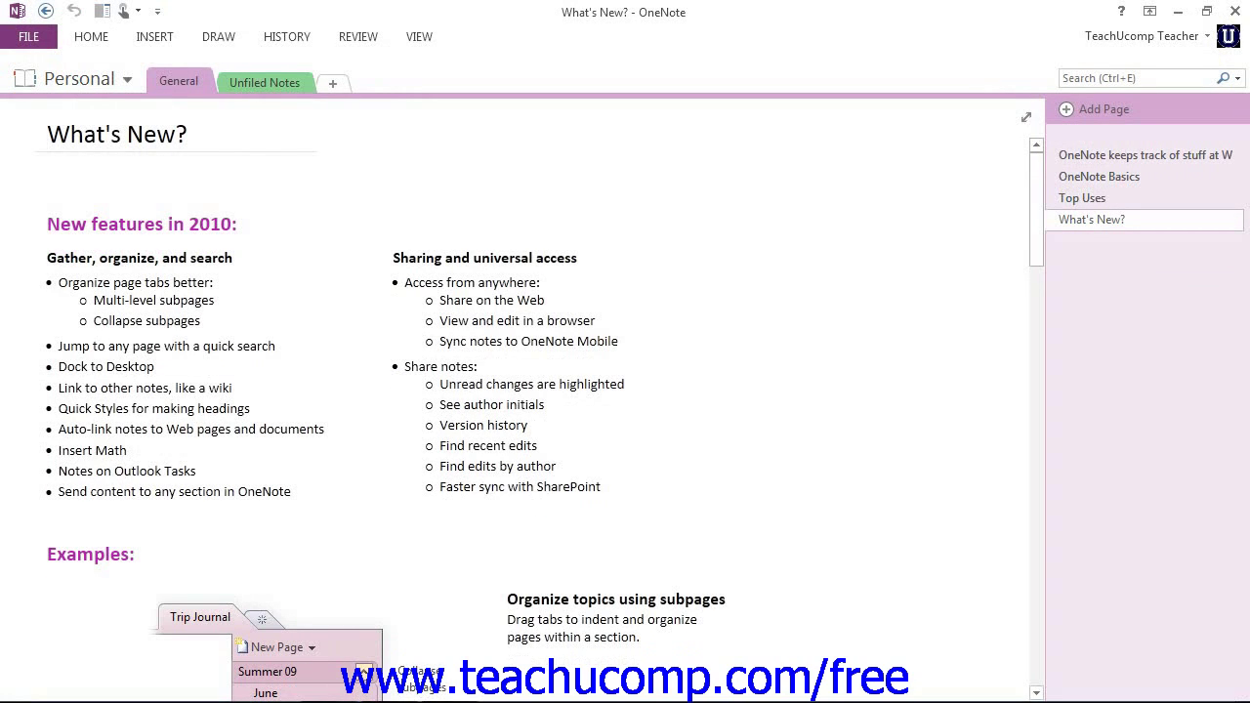